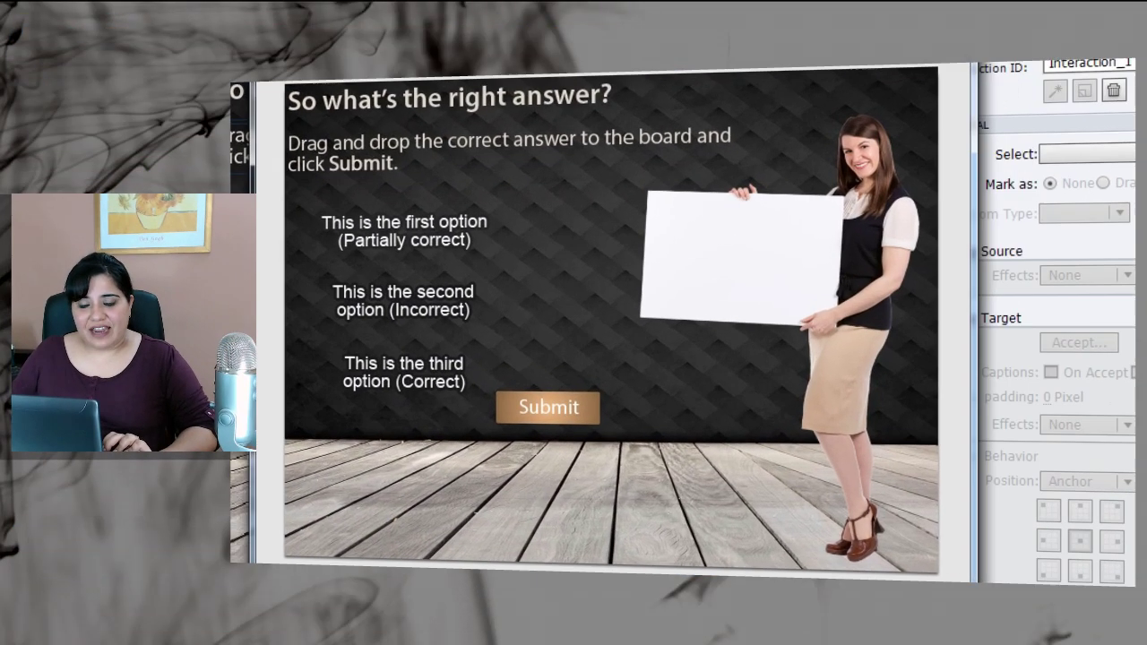
- Test the completed question in the preview by submitting the first, second and third options on the board in turn, and close the preview
left_click_drag(397, 225, 801, 263)
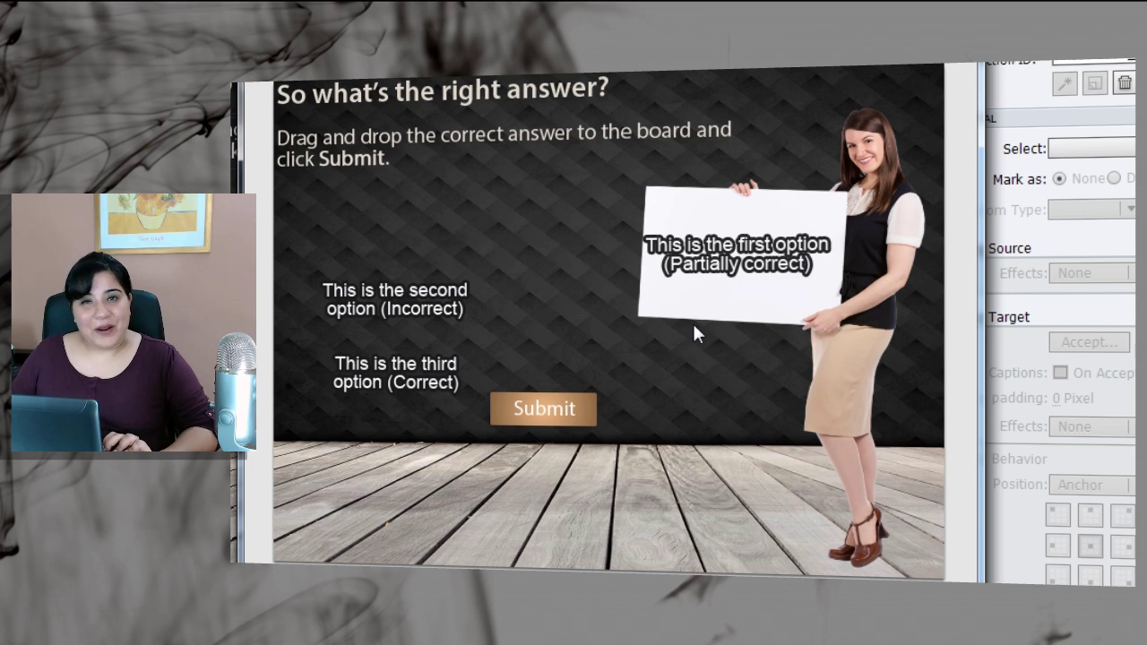
left_click(551, 413)
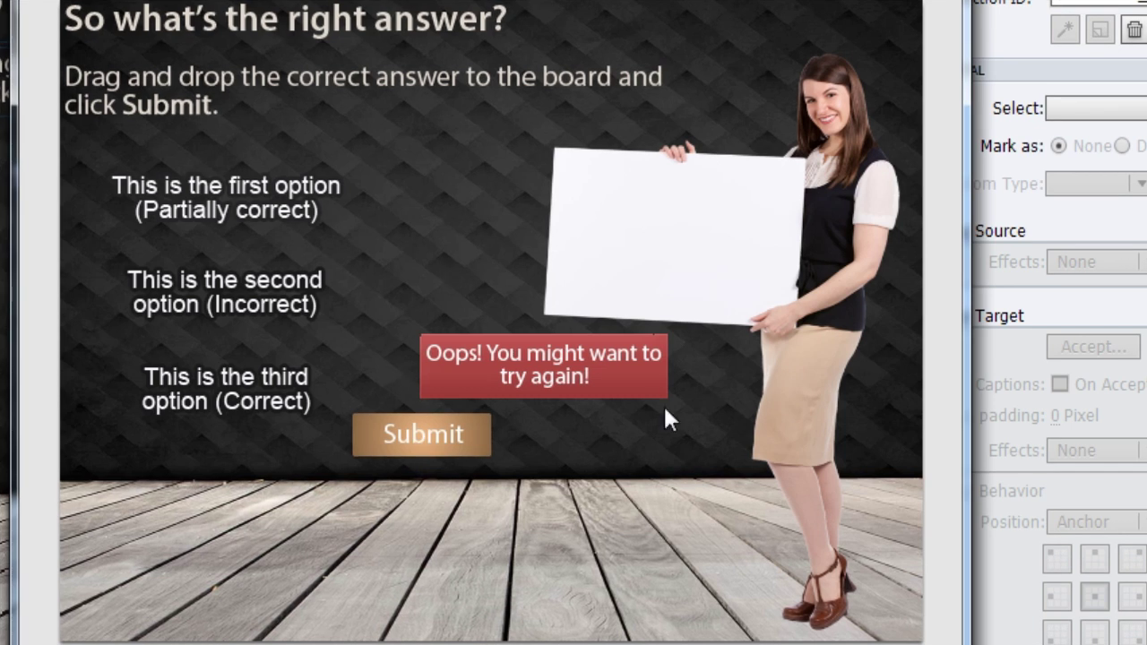
left_click_drag(224, 291, 730, 260)
left_click(473, 435)
left_click_drag(215, 395, 677, 240)
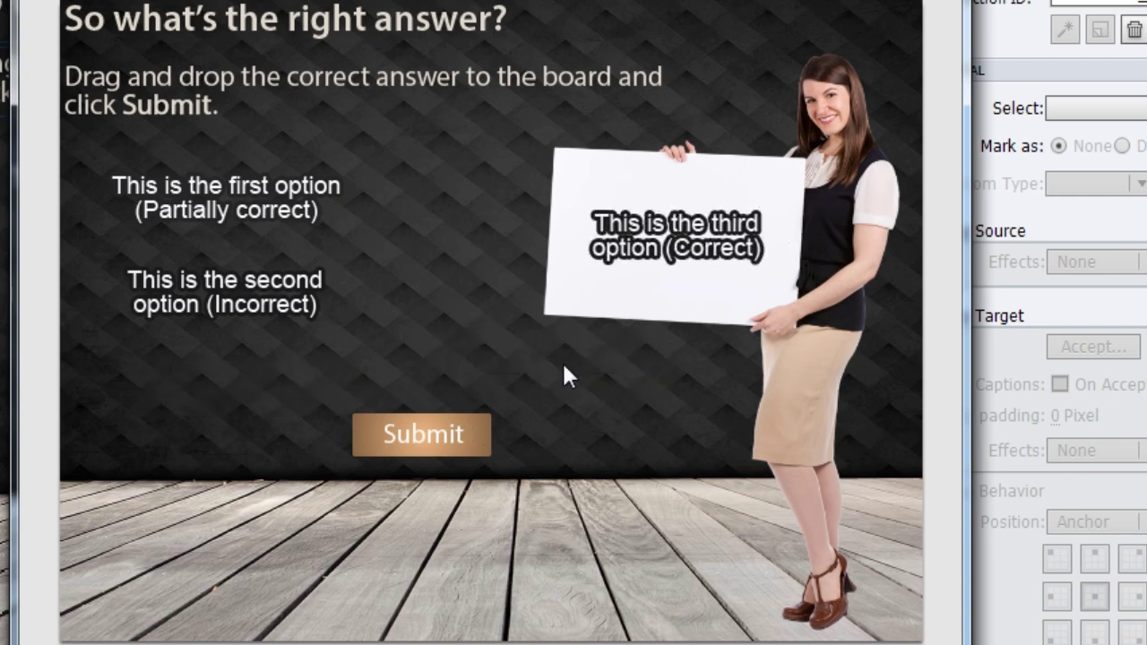
left_click(435, 432)
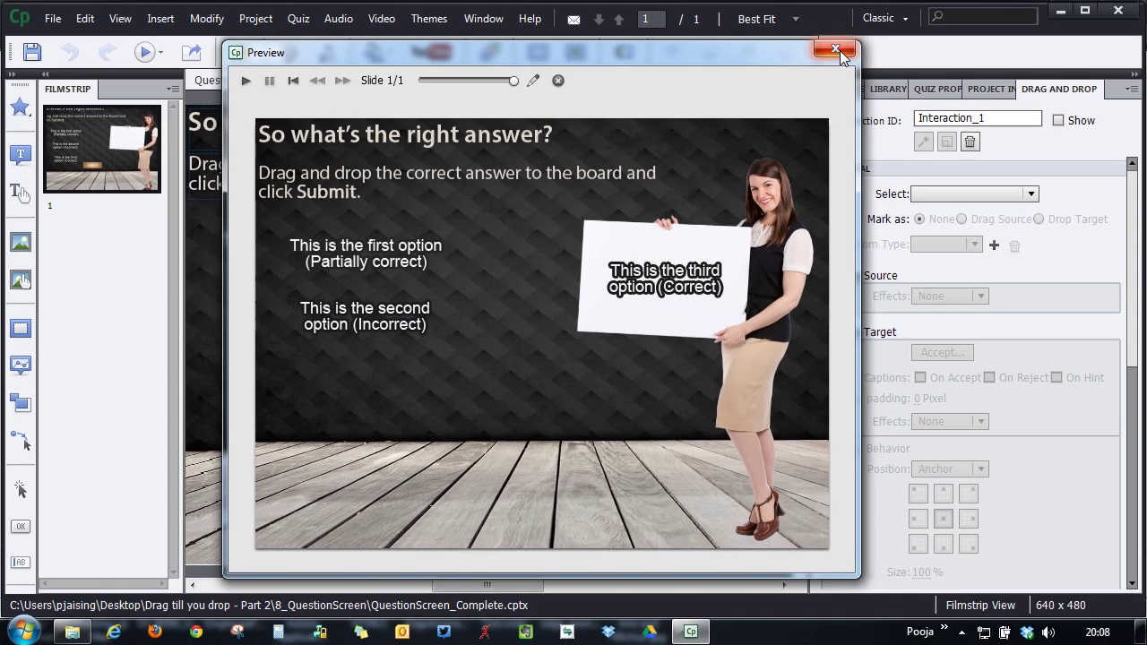
left_click(835, 50)
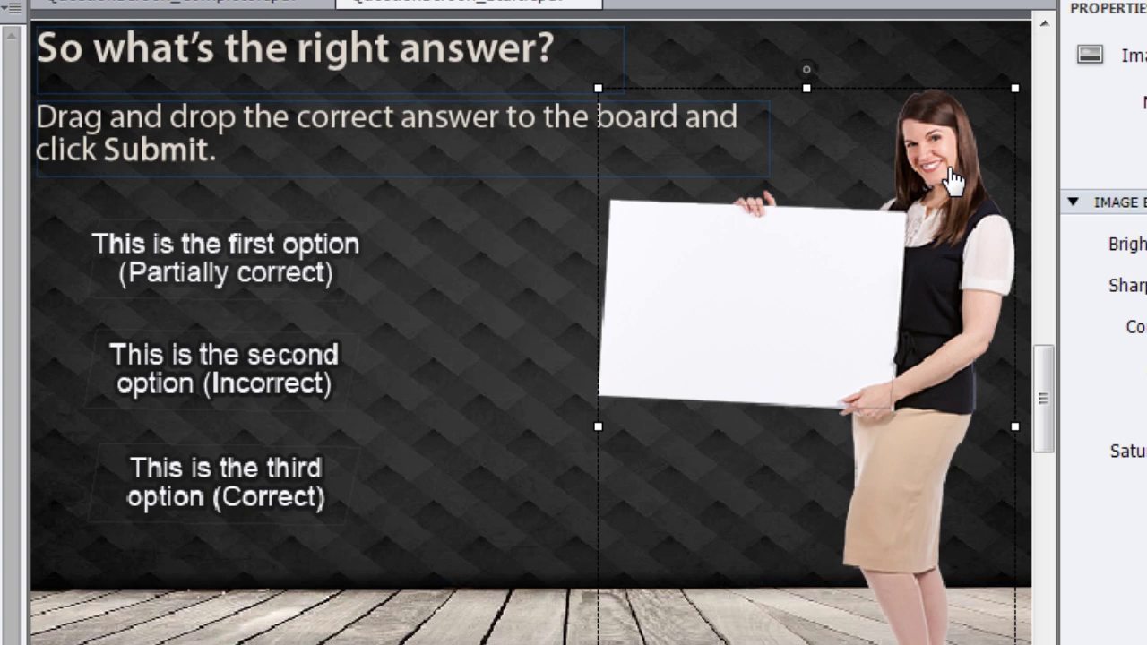
left_click(819, 325)
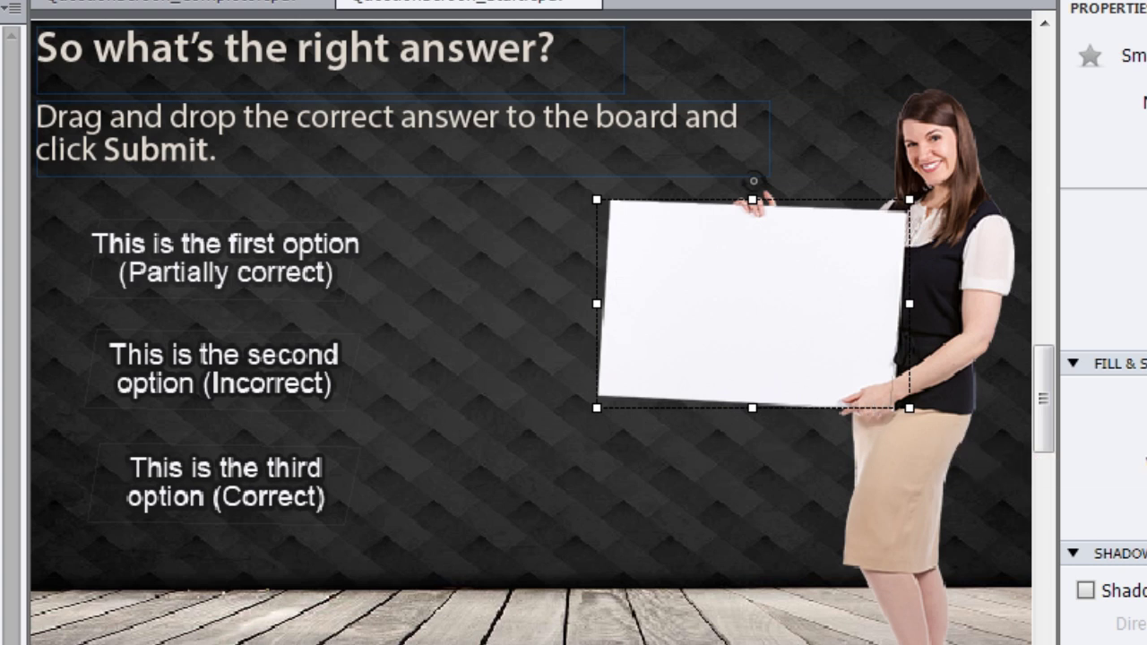
left_click(495, 513)
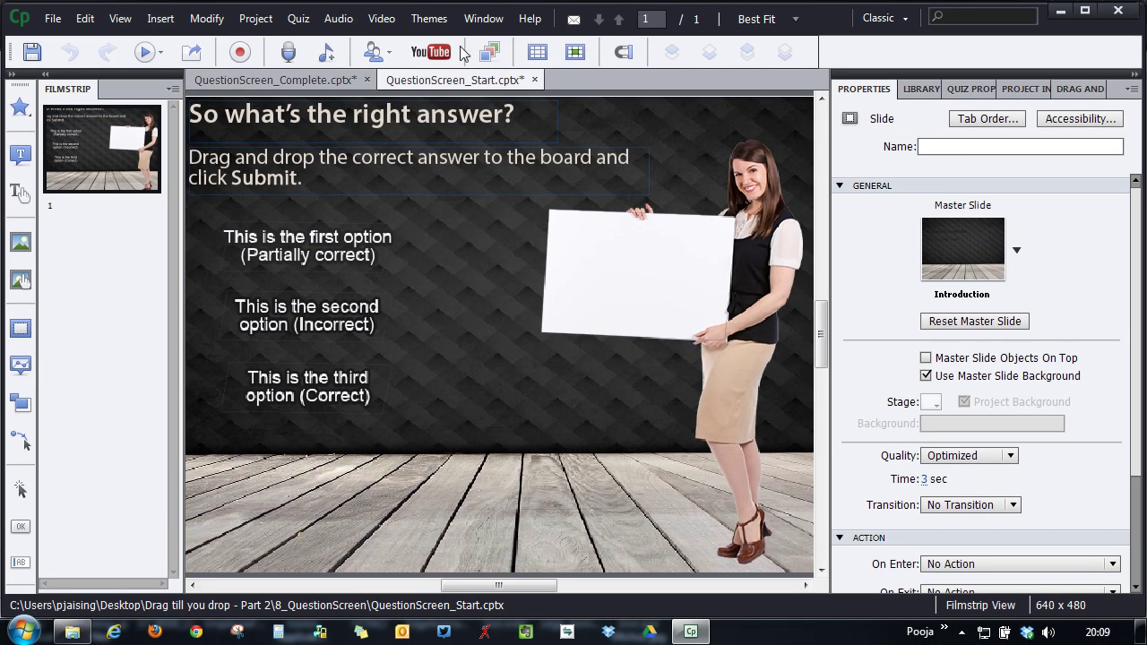
left_click(156, 19)
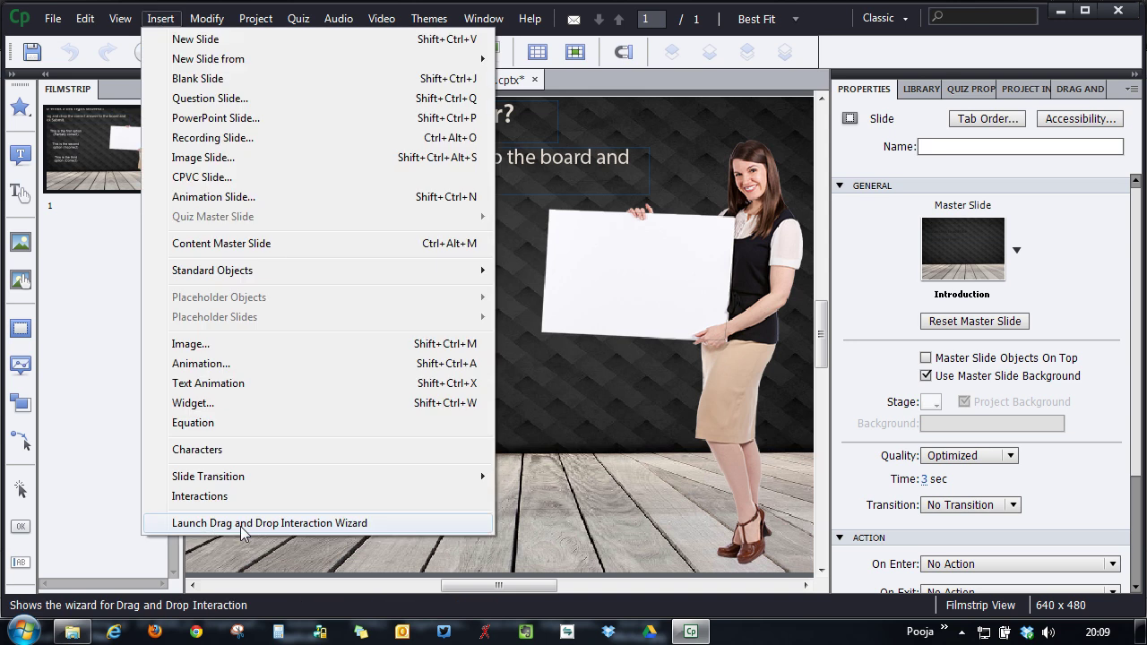
key("Escape")
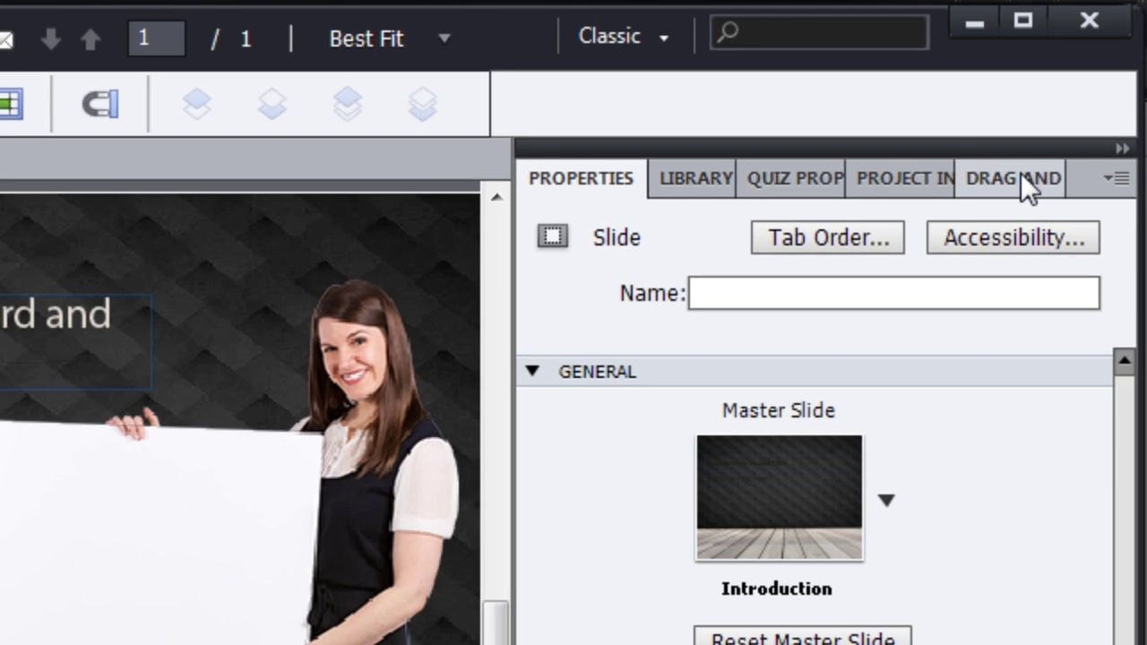
- Start the Drag and Drop Interaction Wizard on the start slide and move the Submit button between the third option and the woman
left_click(1036, 158)
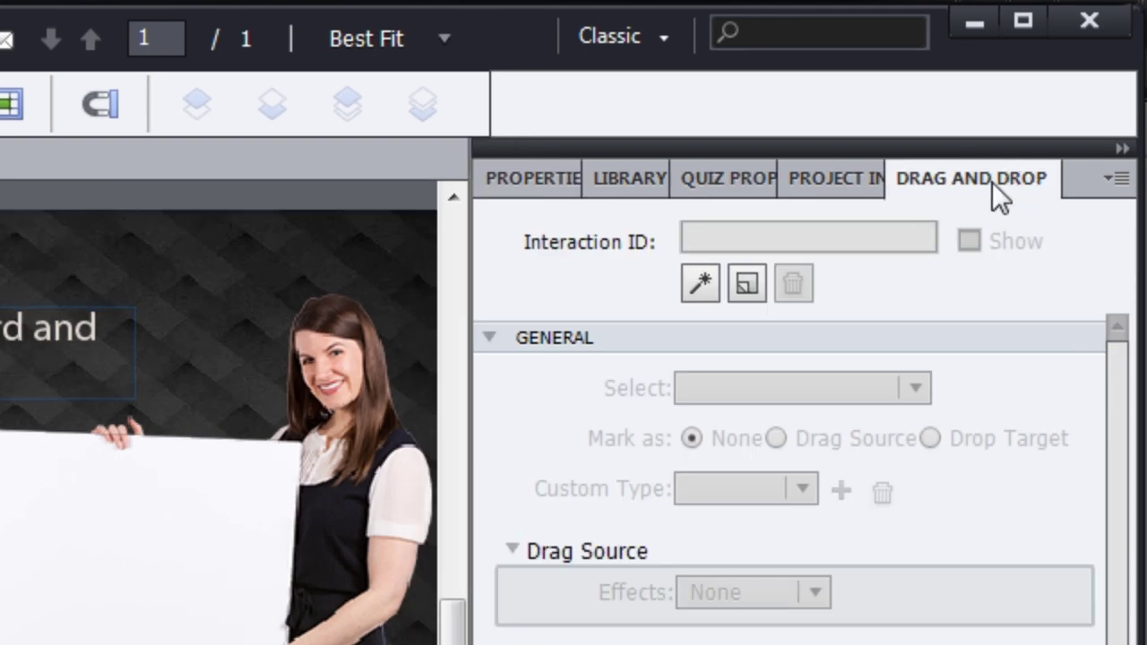
left_click(702, 283)
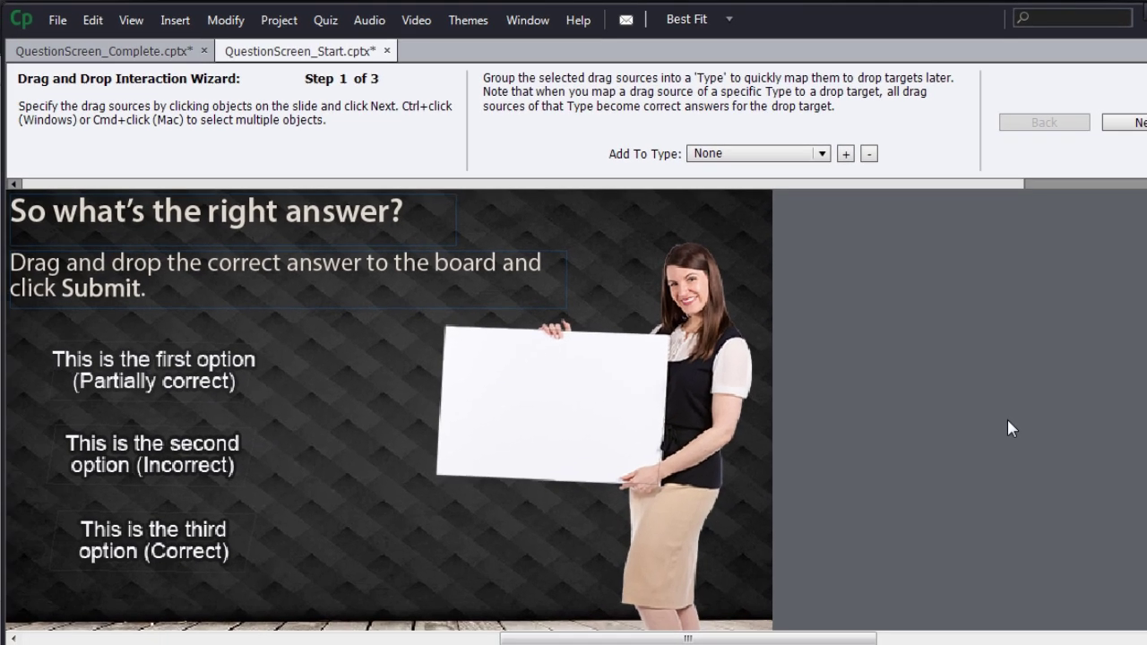
scroll(1008, 428, "down", 2)
scroll(1008, 416, "up", 1)
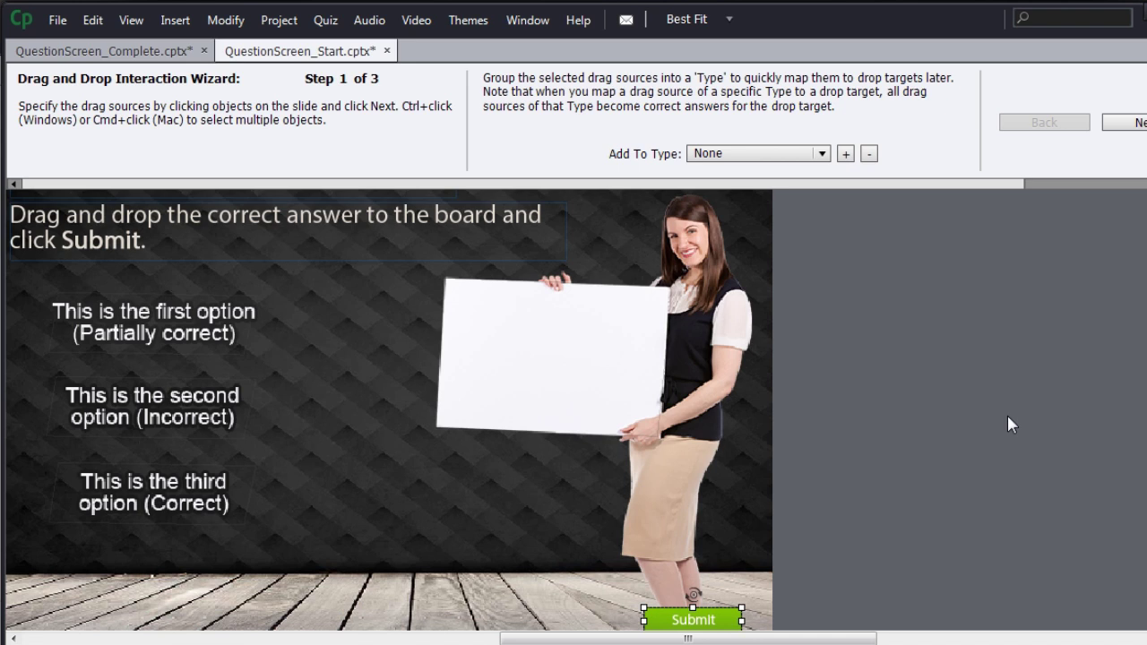
scroll(1008, 416, "down", 1)
left_click_drag(700, 569, 386, 446)
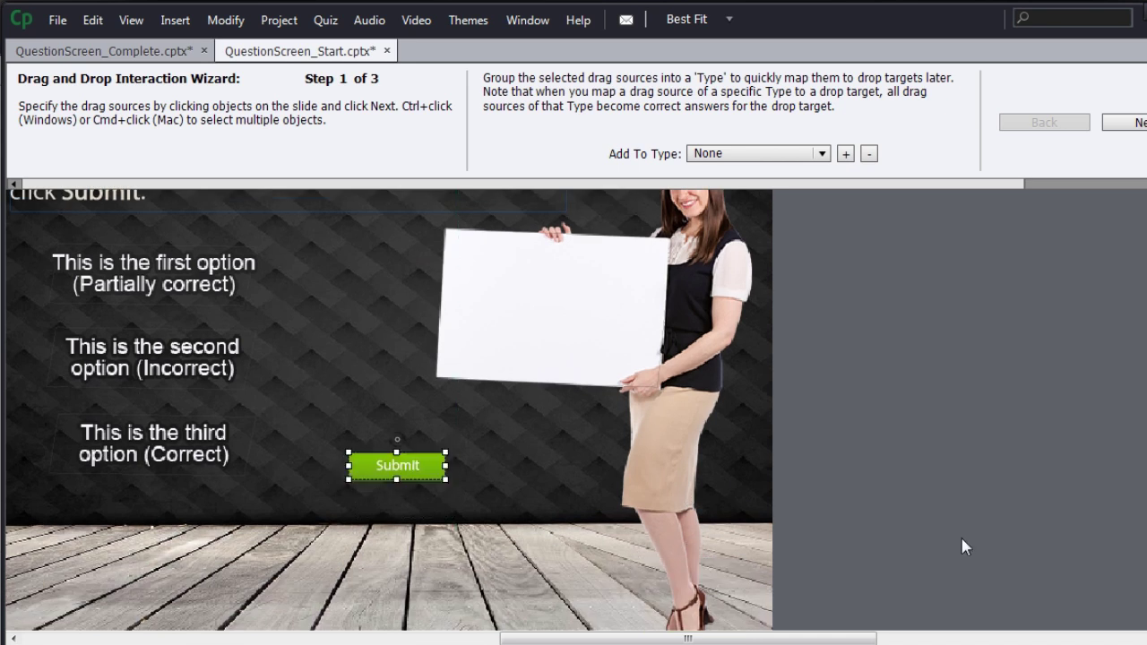
- Specify the first, second and third option captions as the drag sources and advance the wizard
left_click(146, 299)
left_click(159, 358)
left_click(181, 457)
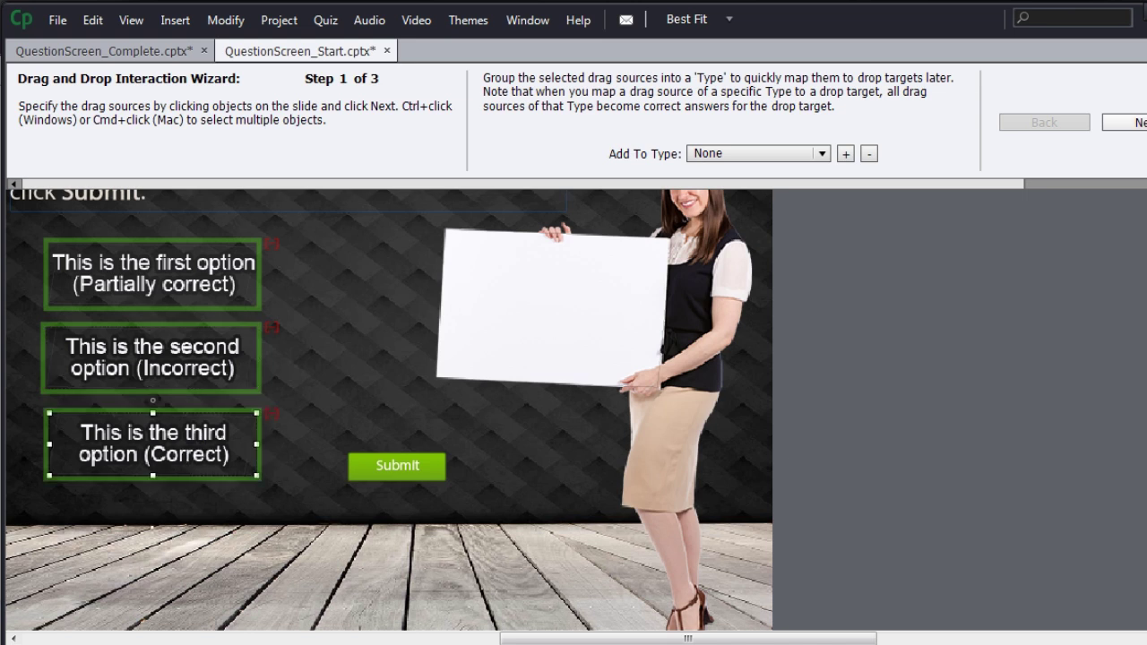
left_click(1120, 122)
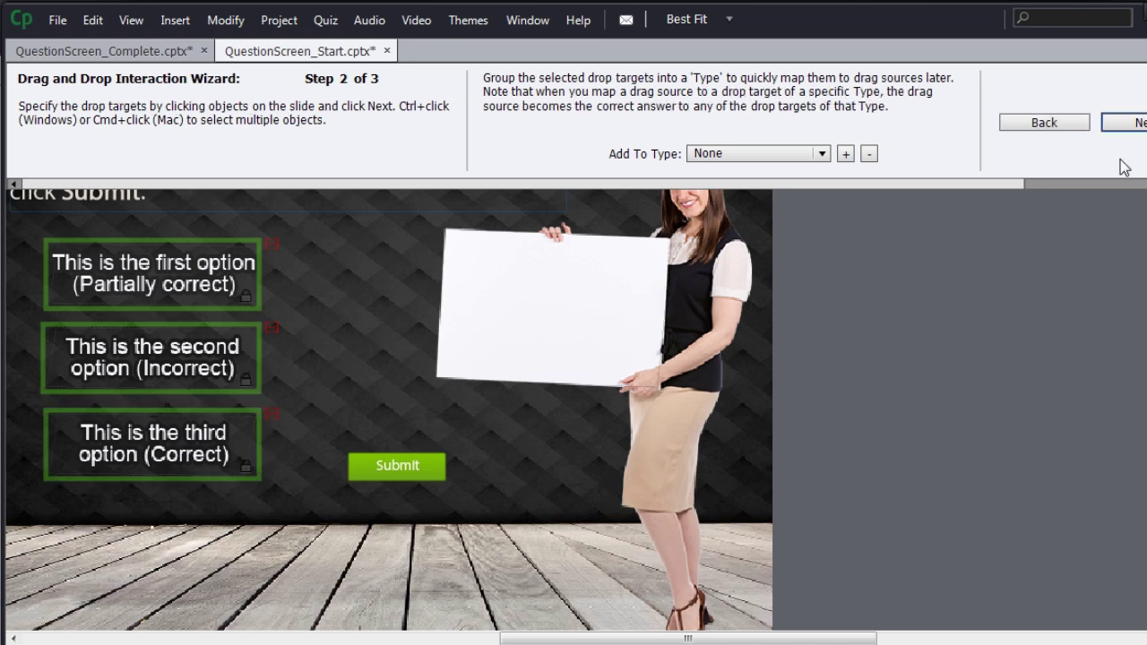
- Make the white board the drop target and map the third option to it as the correct answer, finishing the wizard
left_click(576, 284)
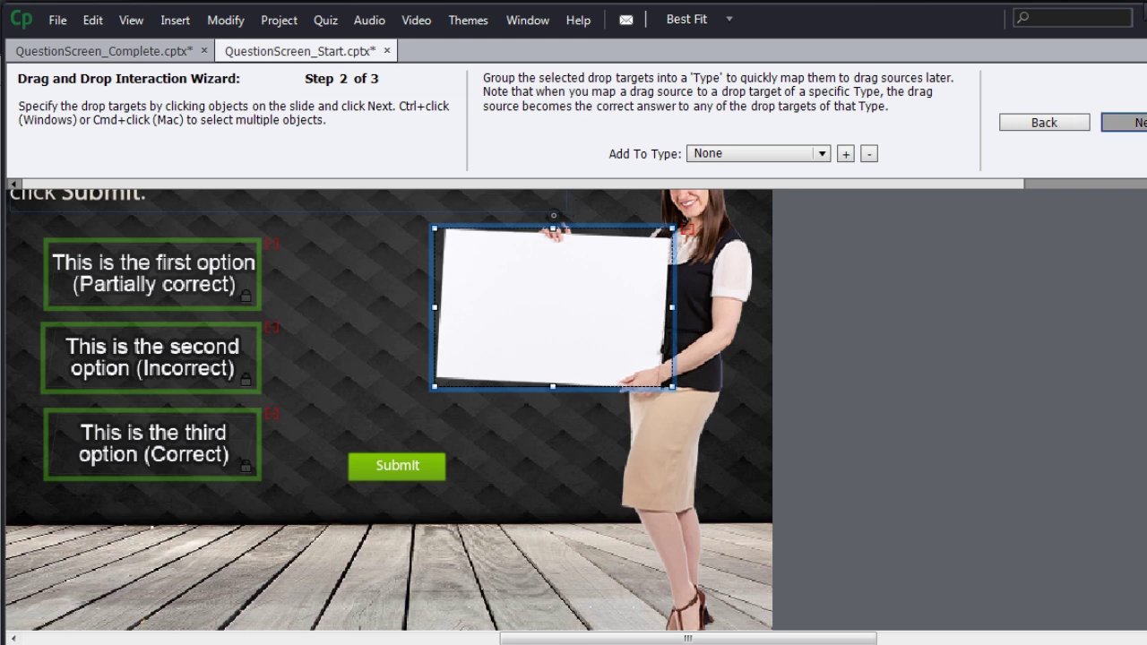
left_click(1126, 126)
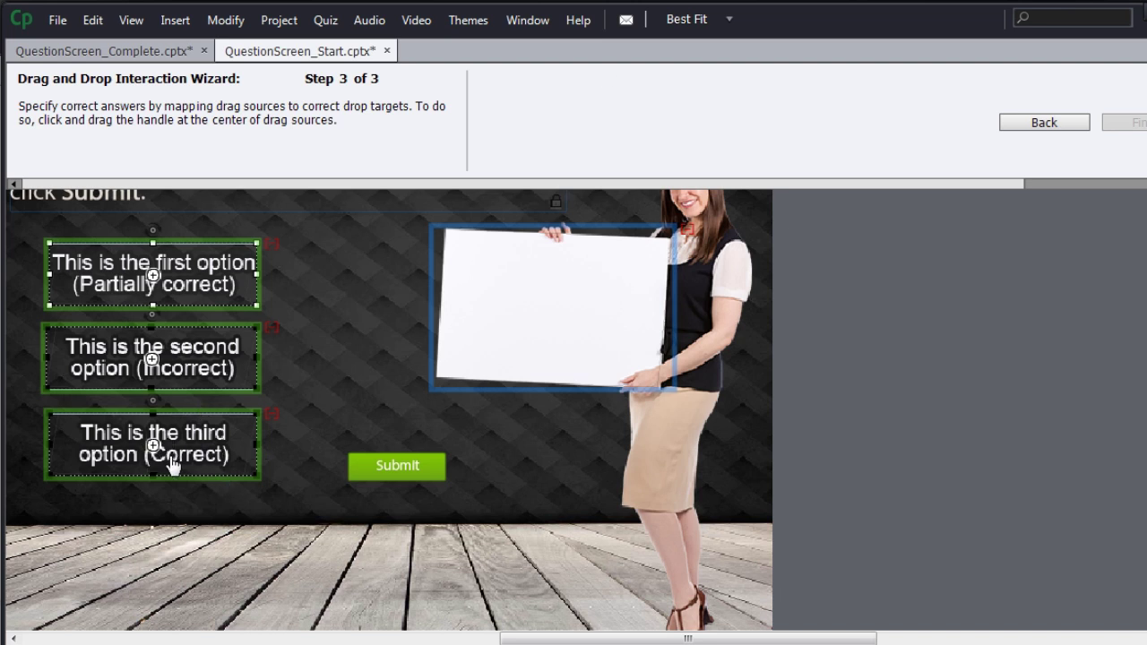
left_click_drag(153, 446, 554, 309)
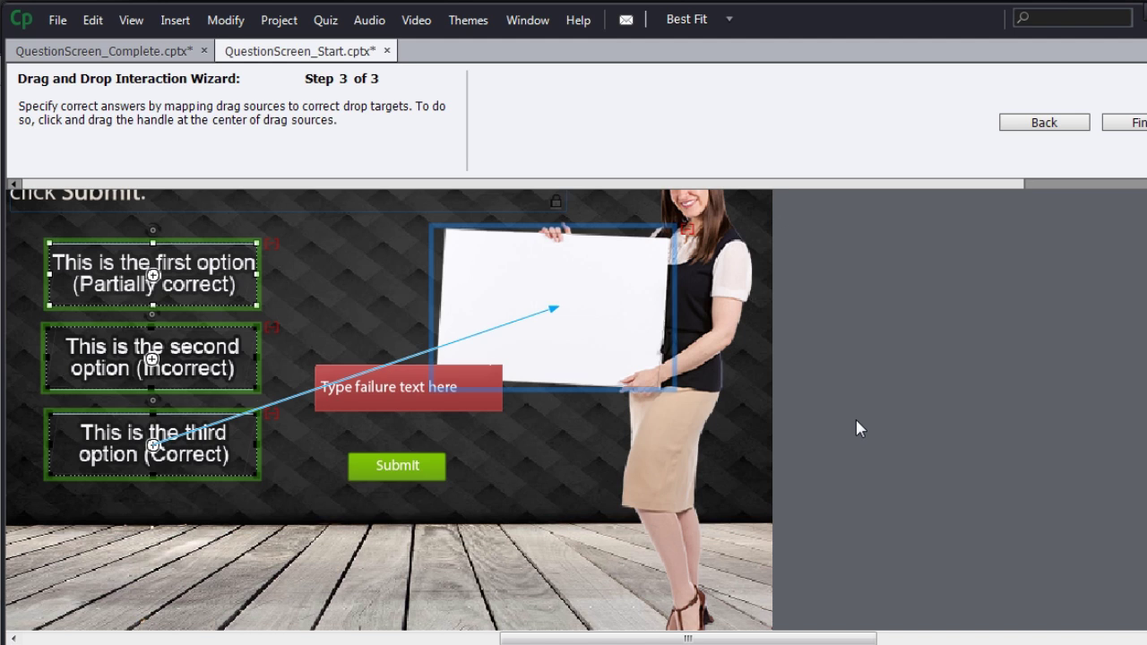
left_click(1127, 123)
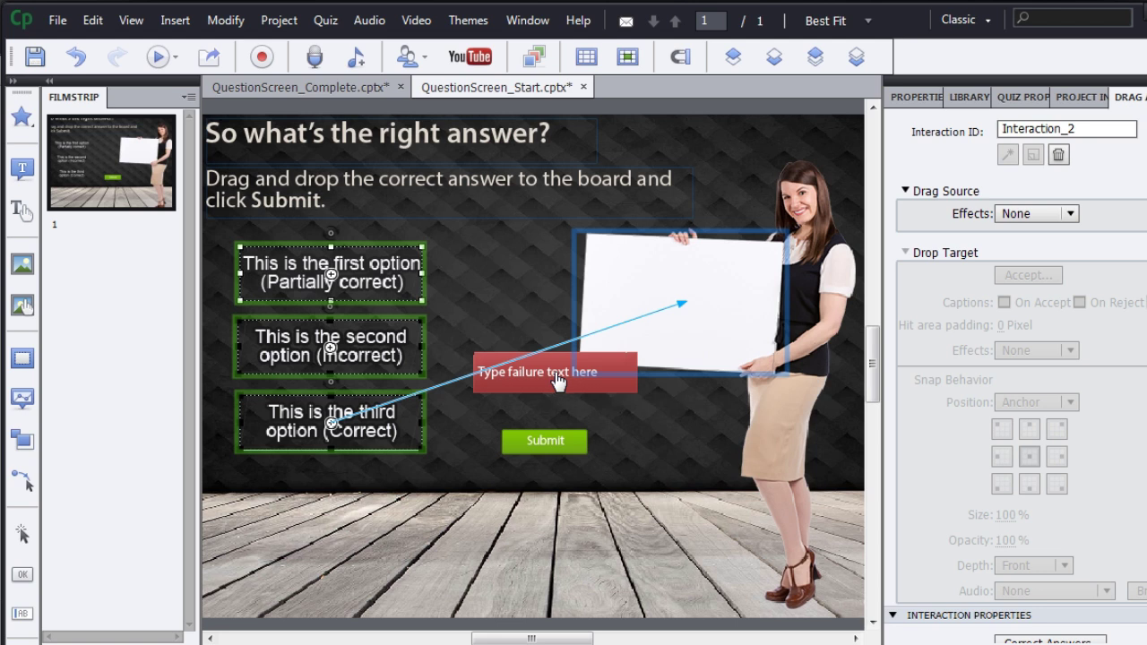
- Include the interaction in the quiz with 20 points and turn on Report Answers
scroll(1146, 583, "down", 5)
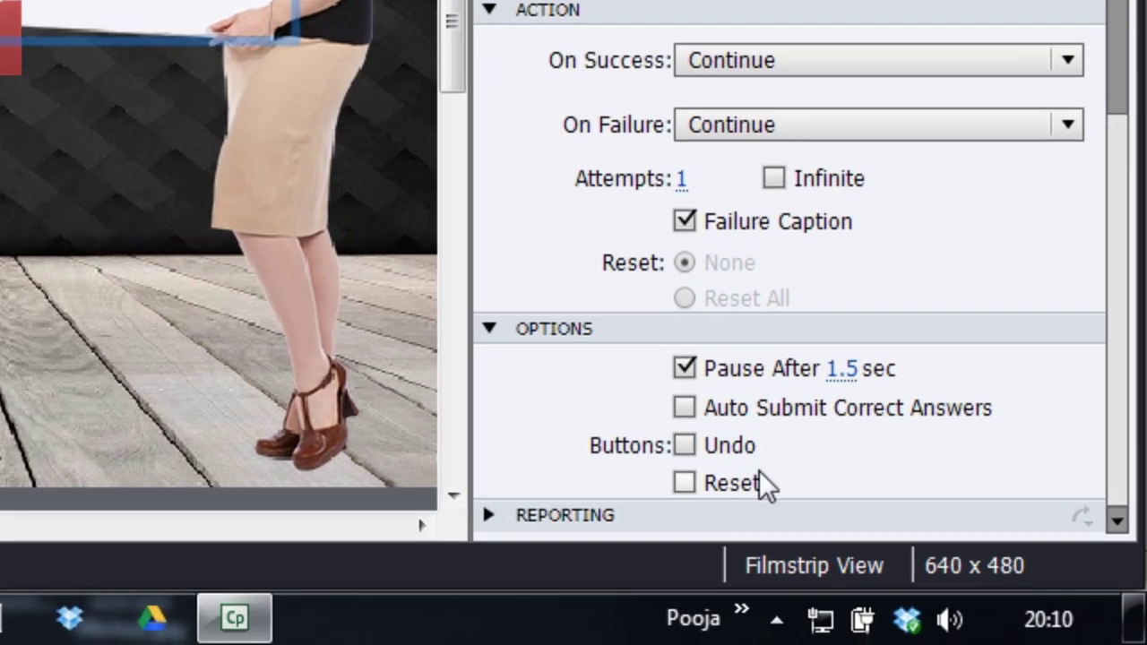
left_click(812, 536)
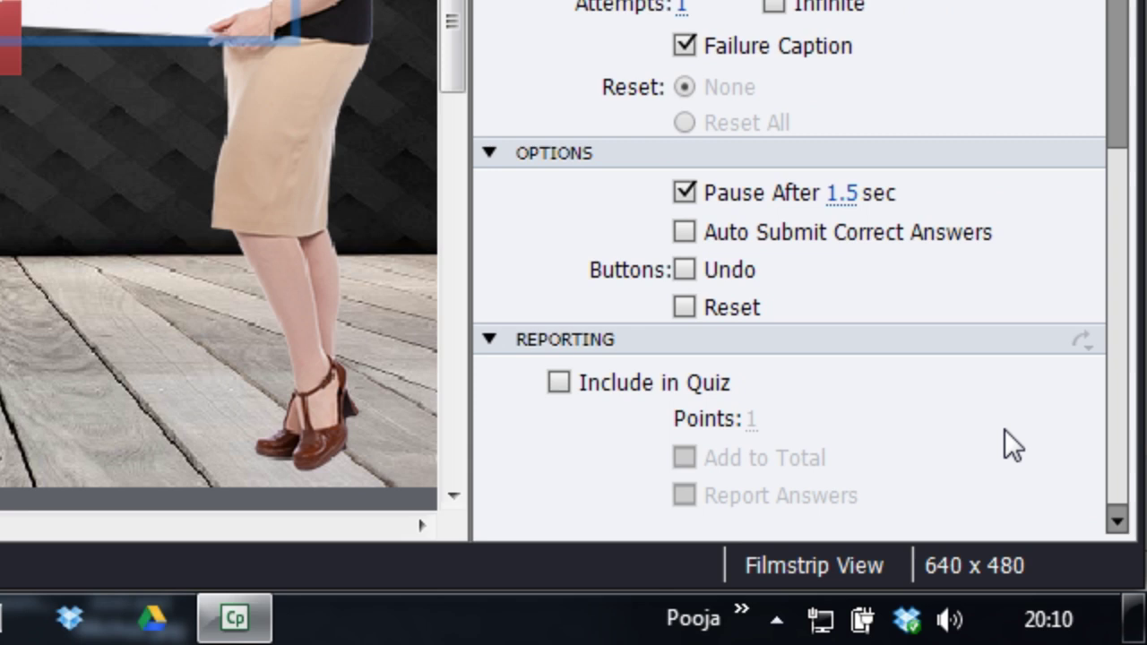
left_click(556, 381)
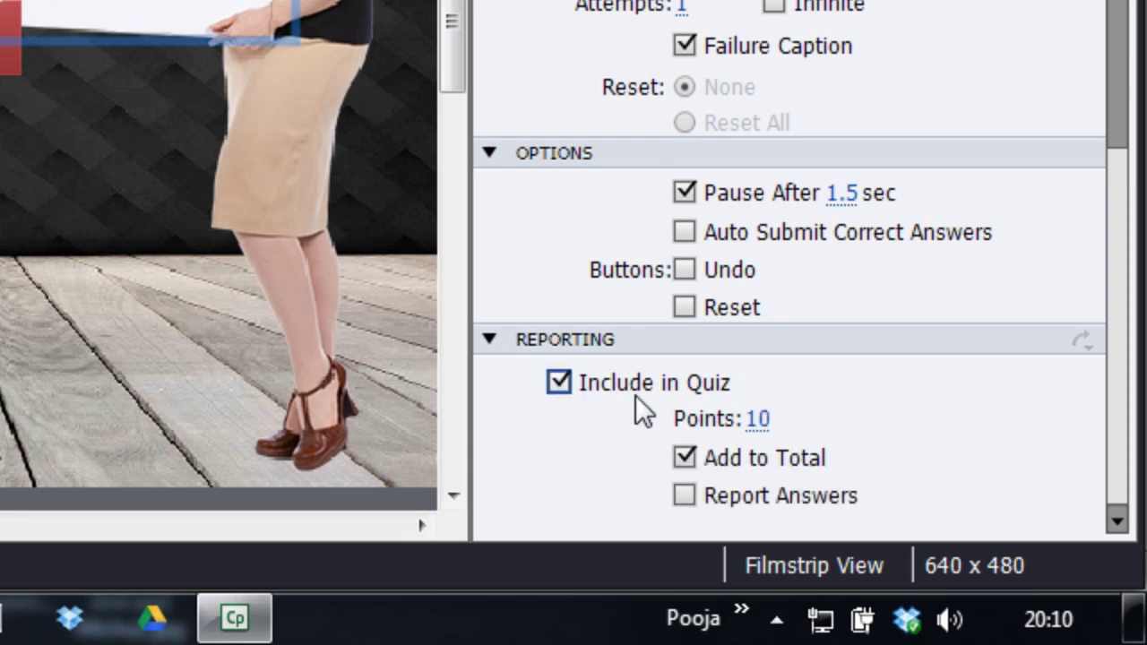
left_click(758, 419)
type("20")
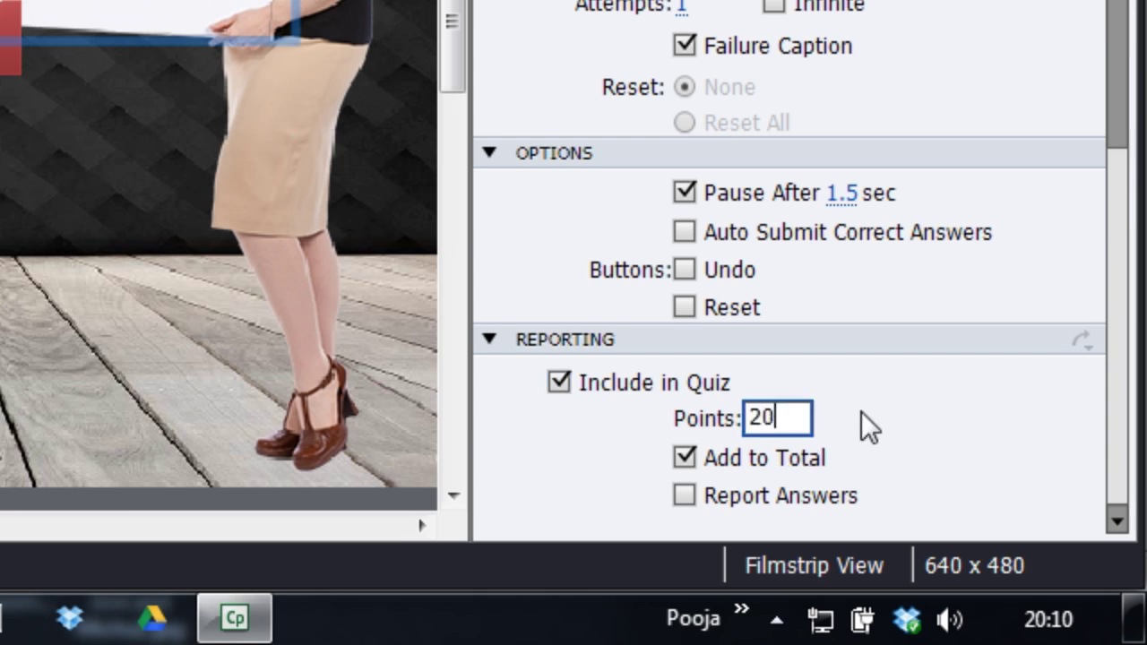
key("Return")
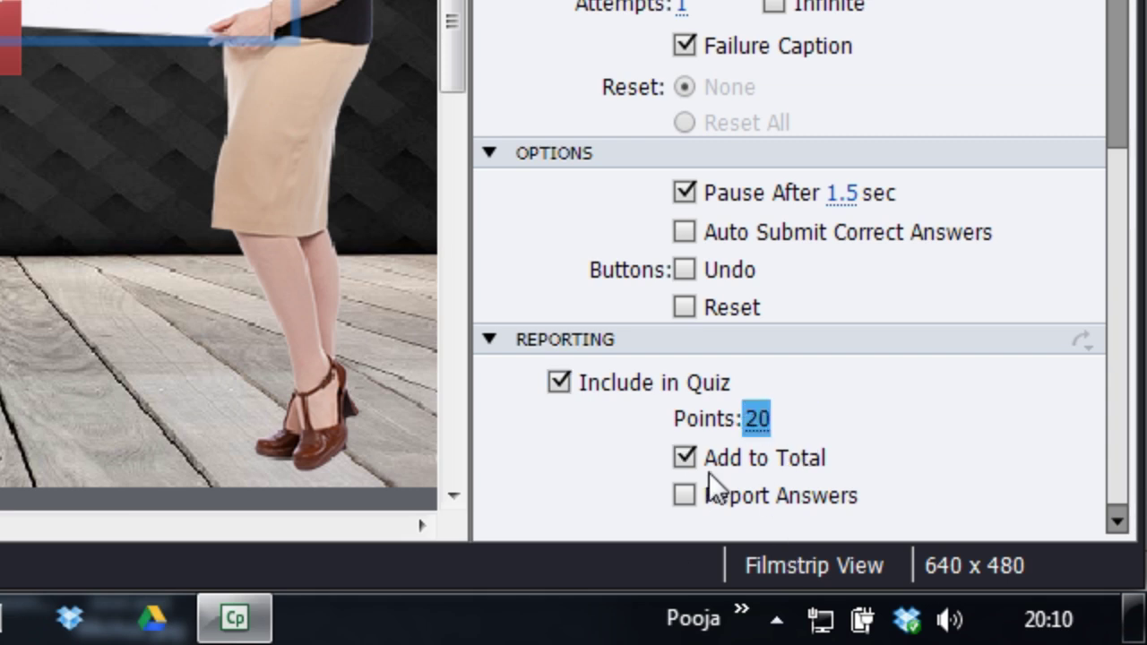
left_click(682, 501)
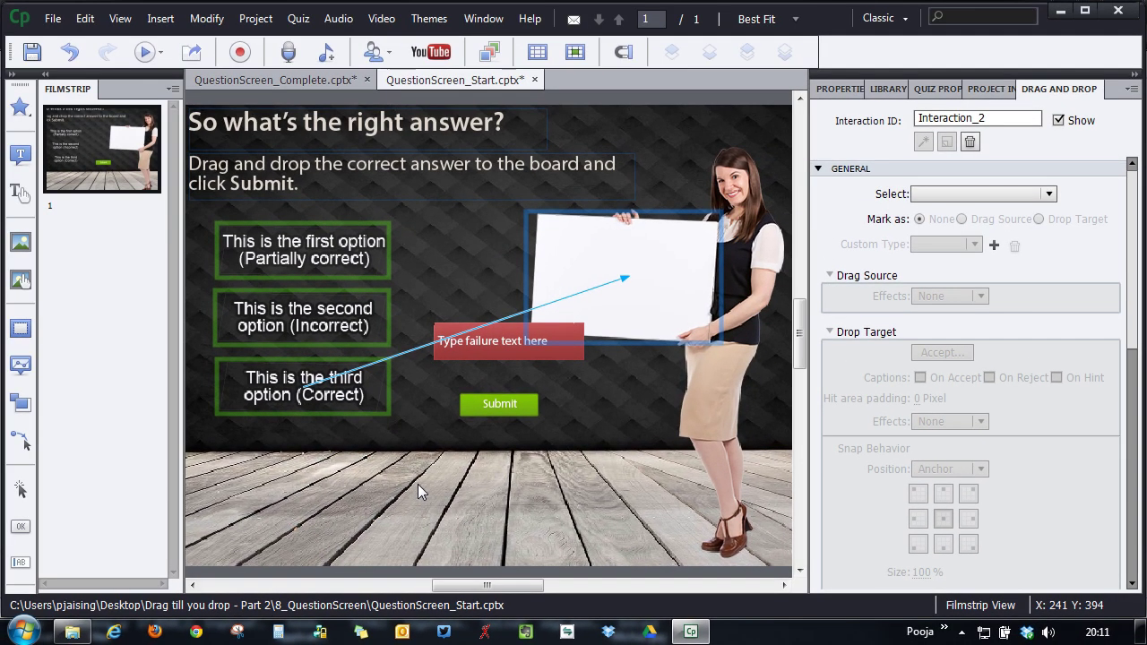
- Limit the board drop target to a count of 1 instead of Accept All, with On Accept set to Replace
left_click(665, 300)
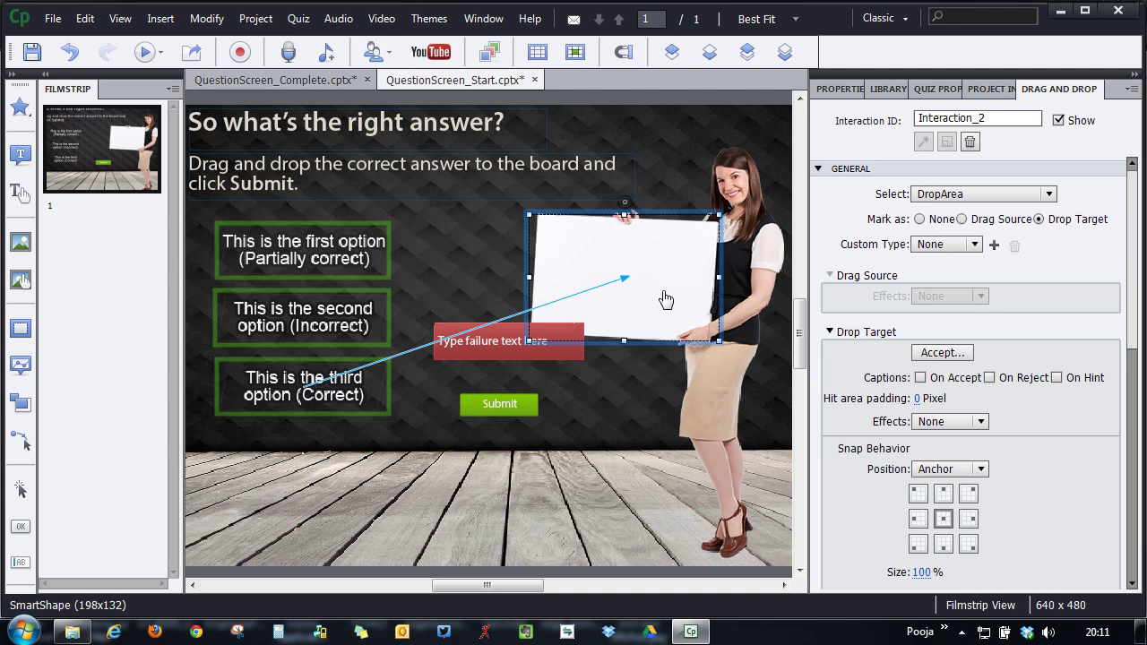
left_click(943, 353)
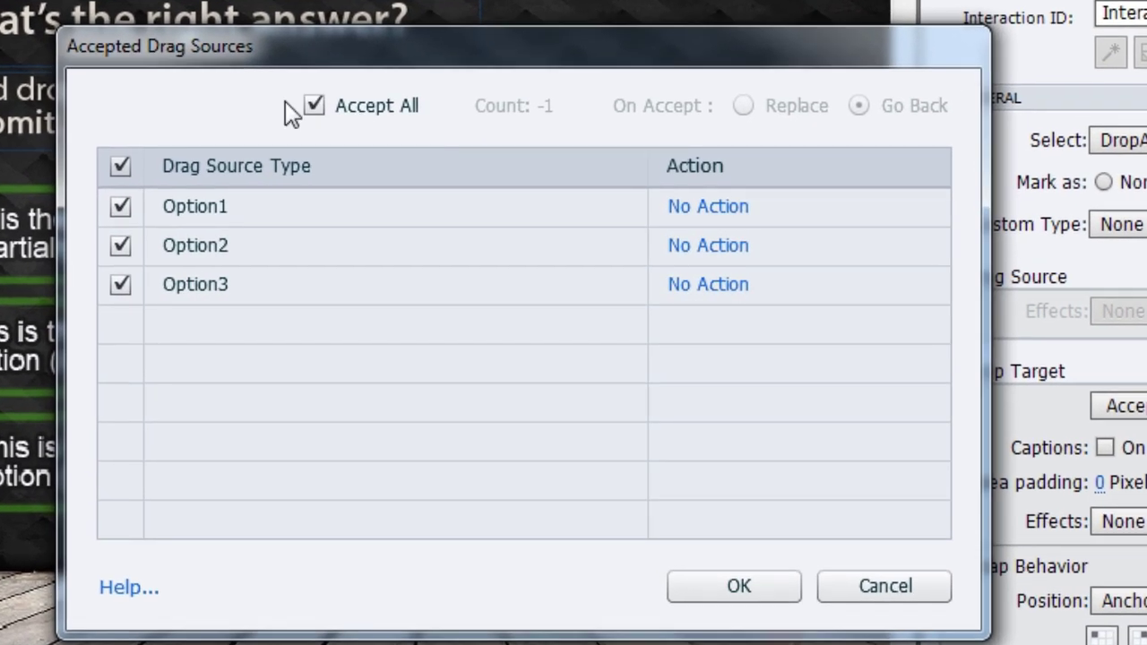
left_click(313, 104)
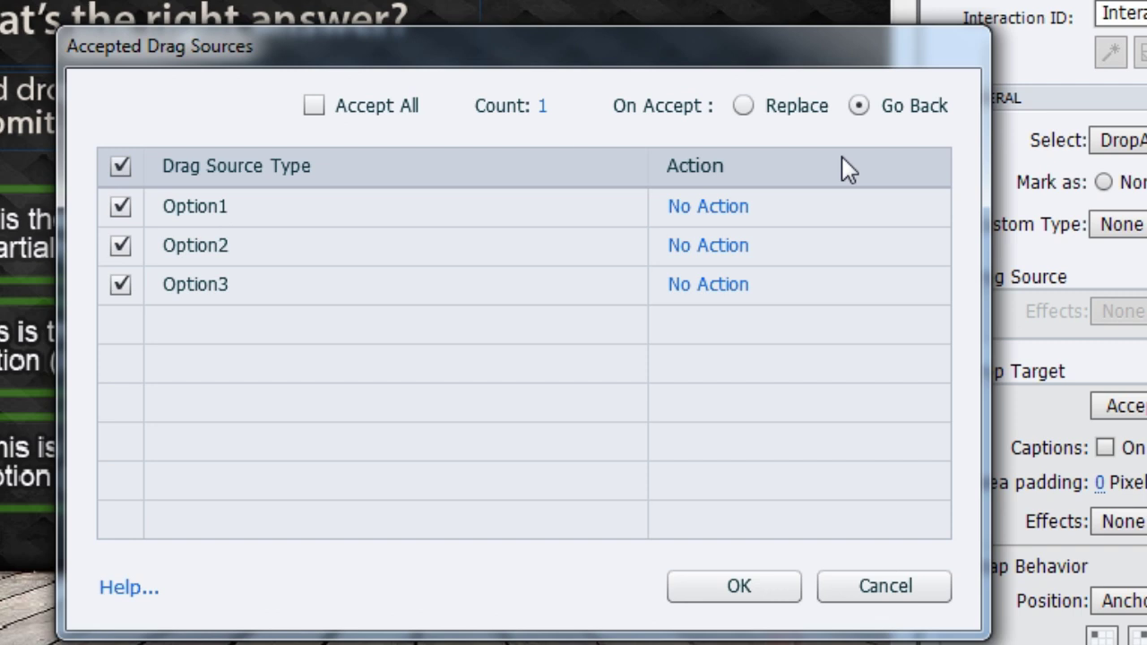
left_click(744, 107)
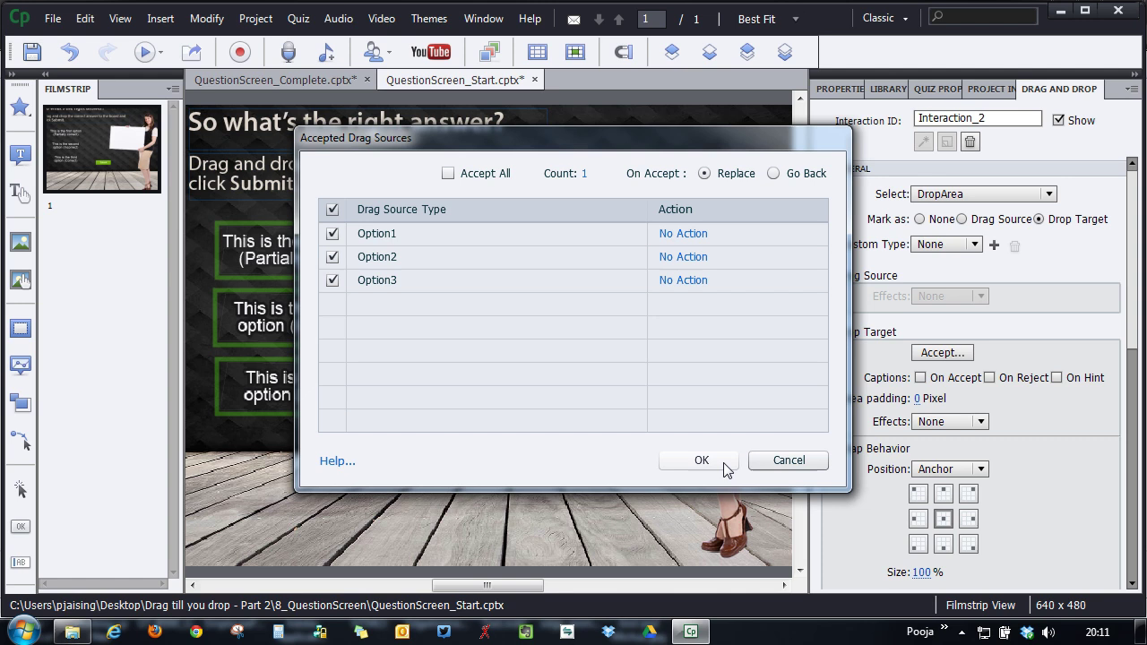
left_click(769, 588)
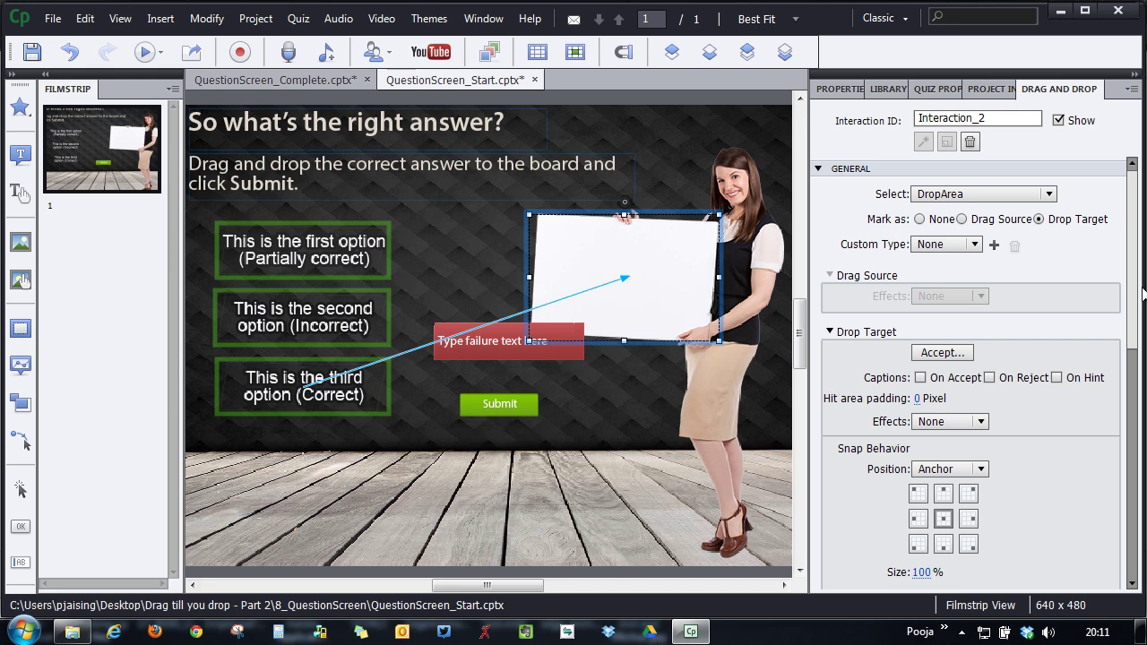
- Allow infinite attempts for the interaction and set its Reset option to Reset All
left_click_drag(1141, 296, 1140, 436)
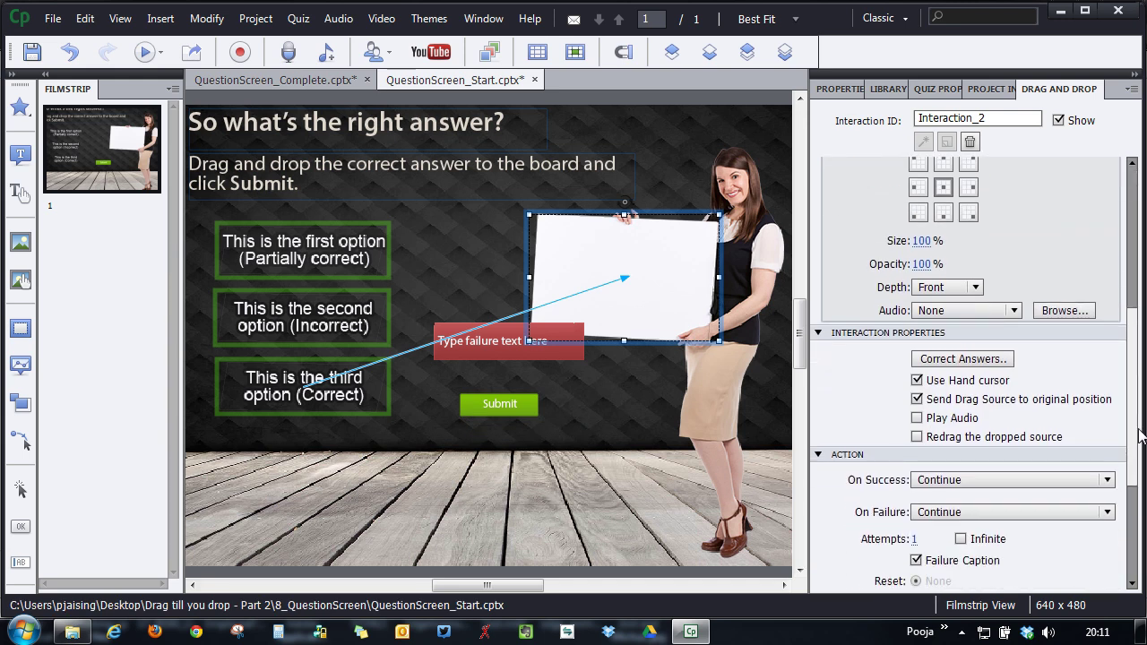
scroll(1139, 434, "down", 5)
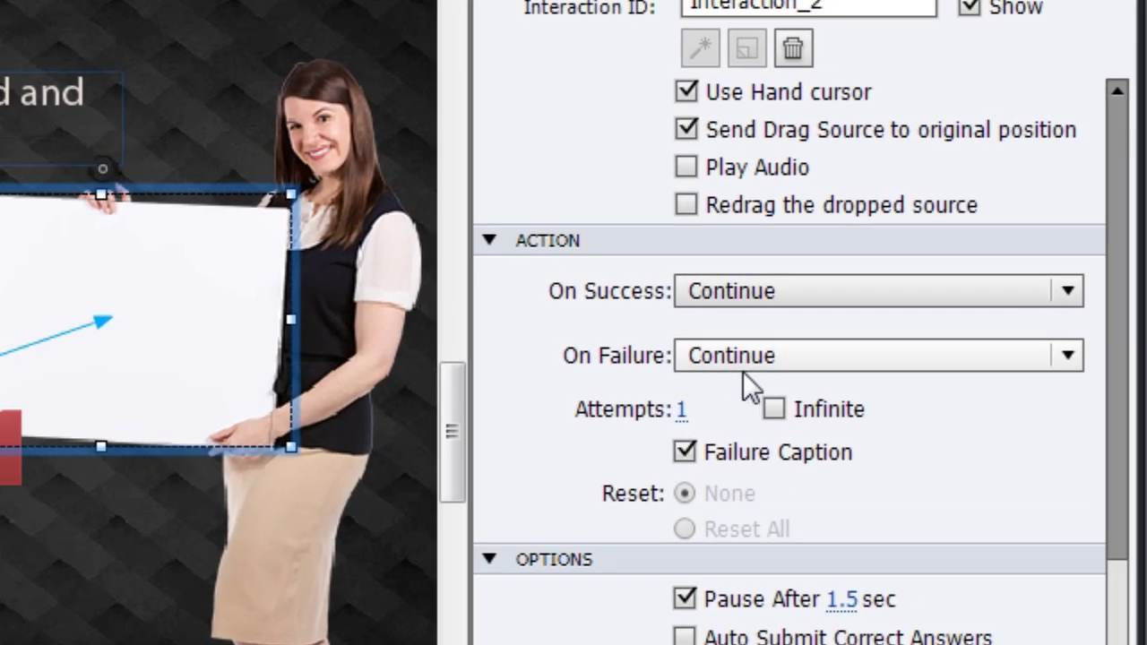
left_click(775, 410)
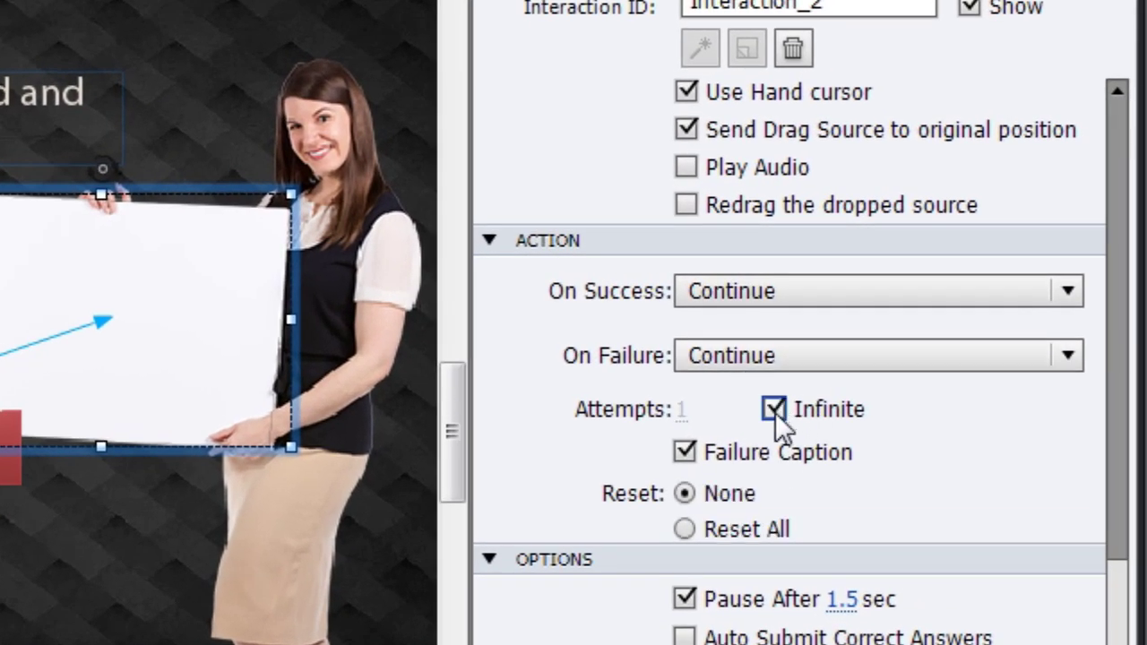
left_click(686, 530)
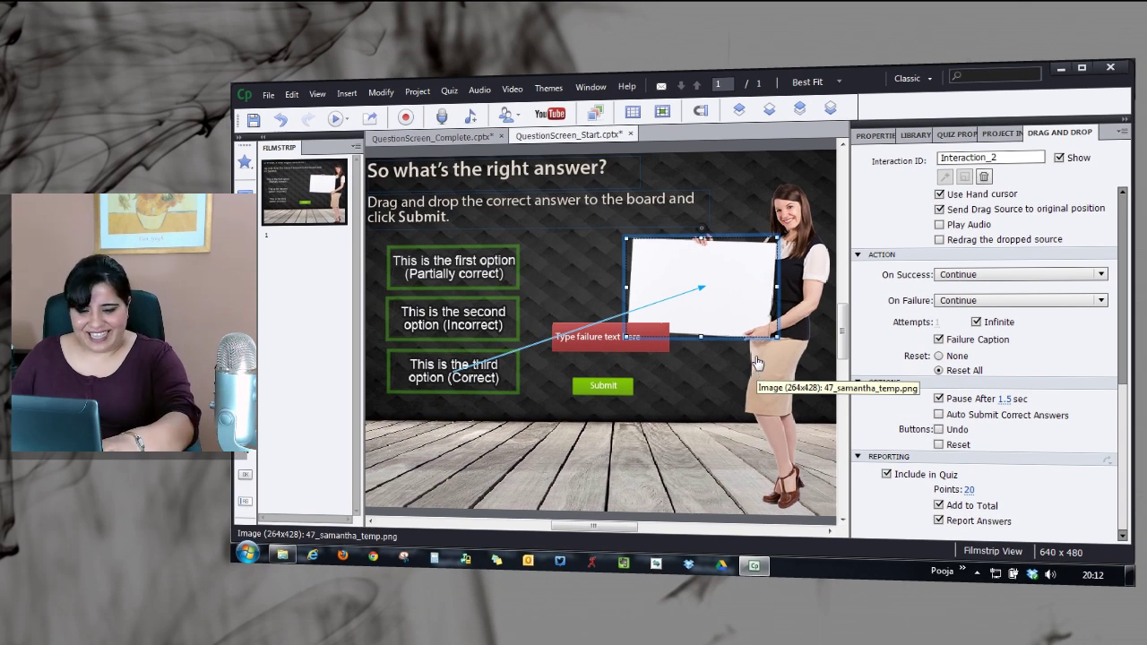
- Preview the project and drop the first, second and third options on the white board in turn to test the replacement behaviour
key("F12")
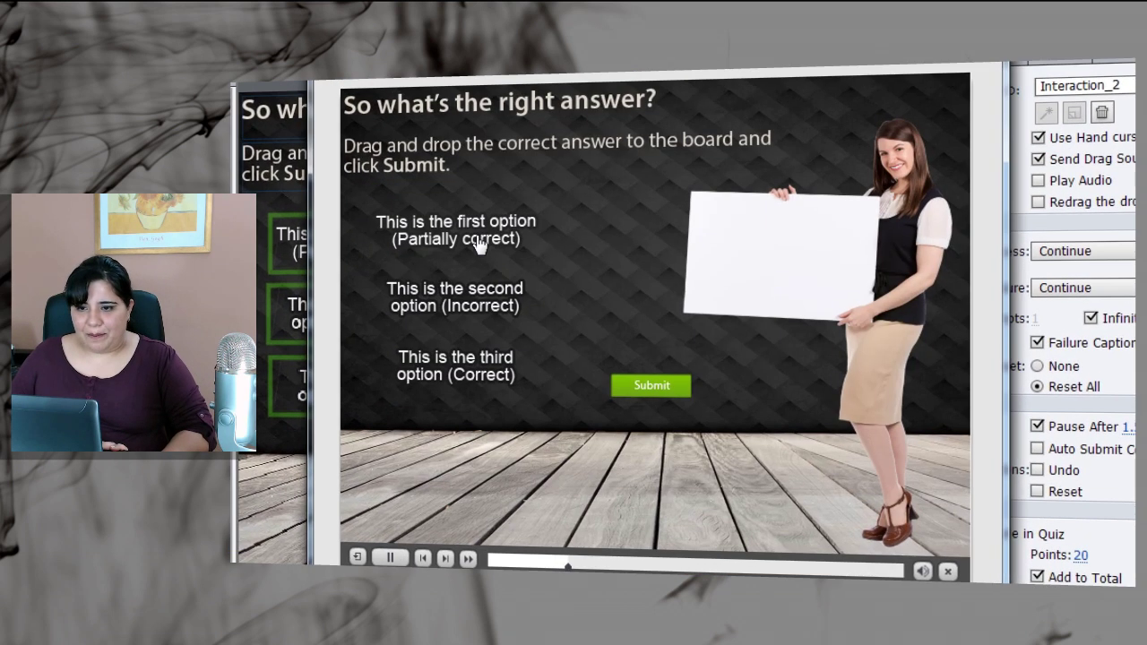
left_click_drag(477, 247, 770, 253)
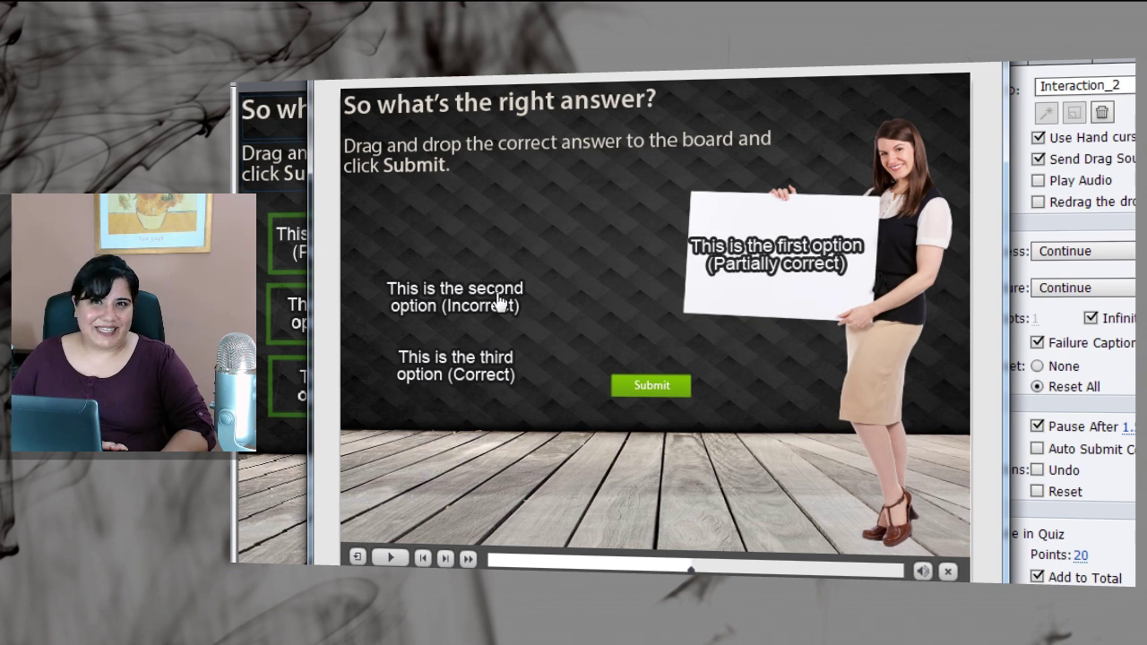
left_click_drag(498, 302, 826, 260)
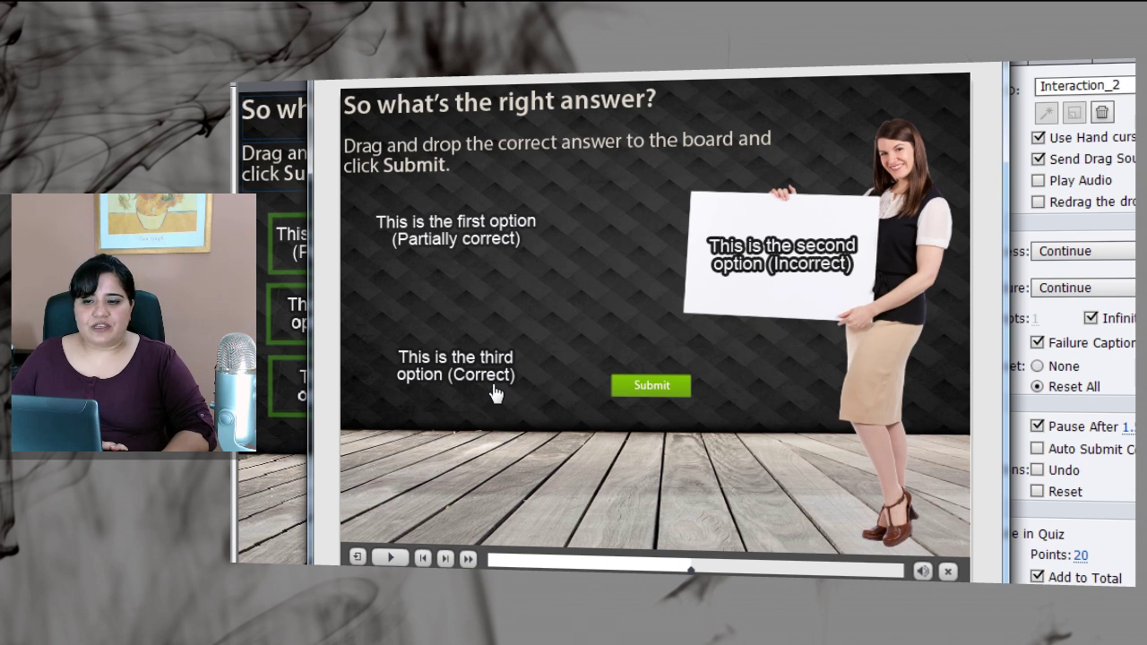
left_click_drag(493, 392, 807, 269)
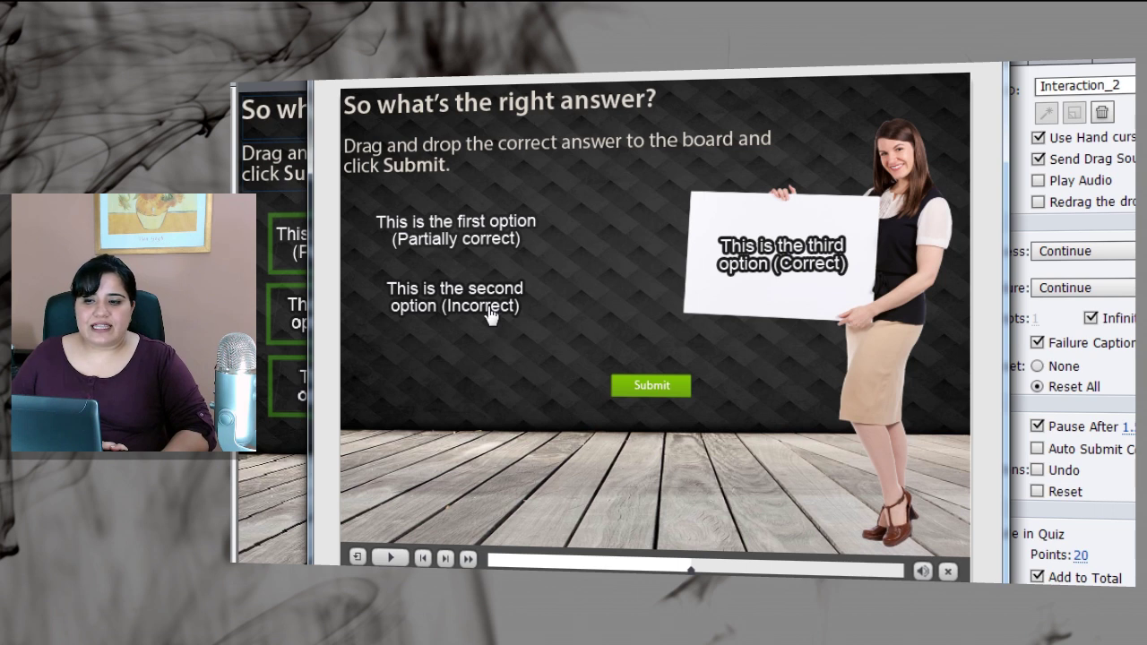
- Test submission by swapping the board answer to the second and first options, submitting the first, and retrying with the third option
left_click_drag(491, 313, 806, 267)
left_click_drag(445, 233, 690, 251)
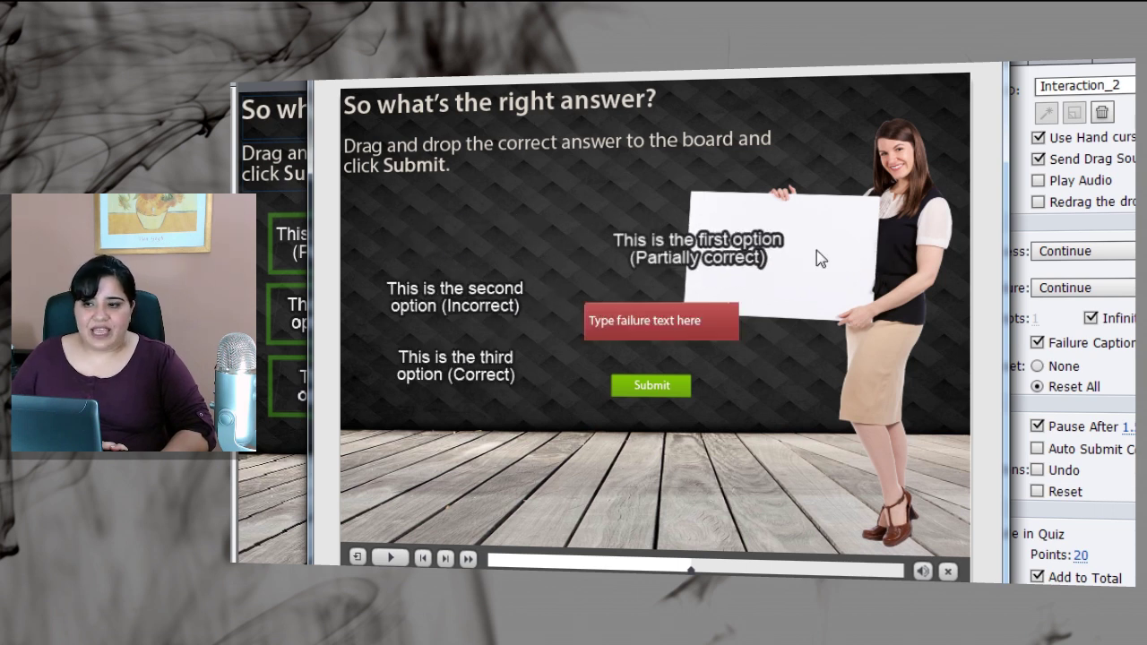
left_click(668, 394)
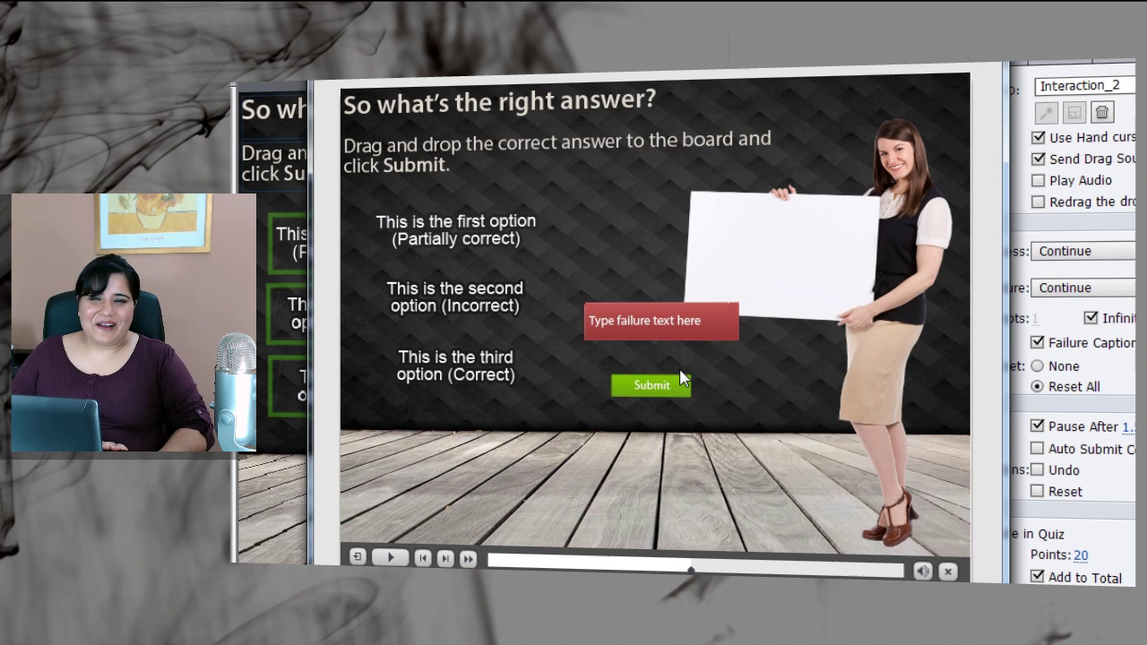
left_click_drag(484, 377, 779, 256)
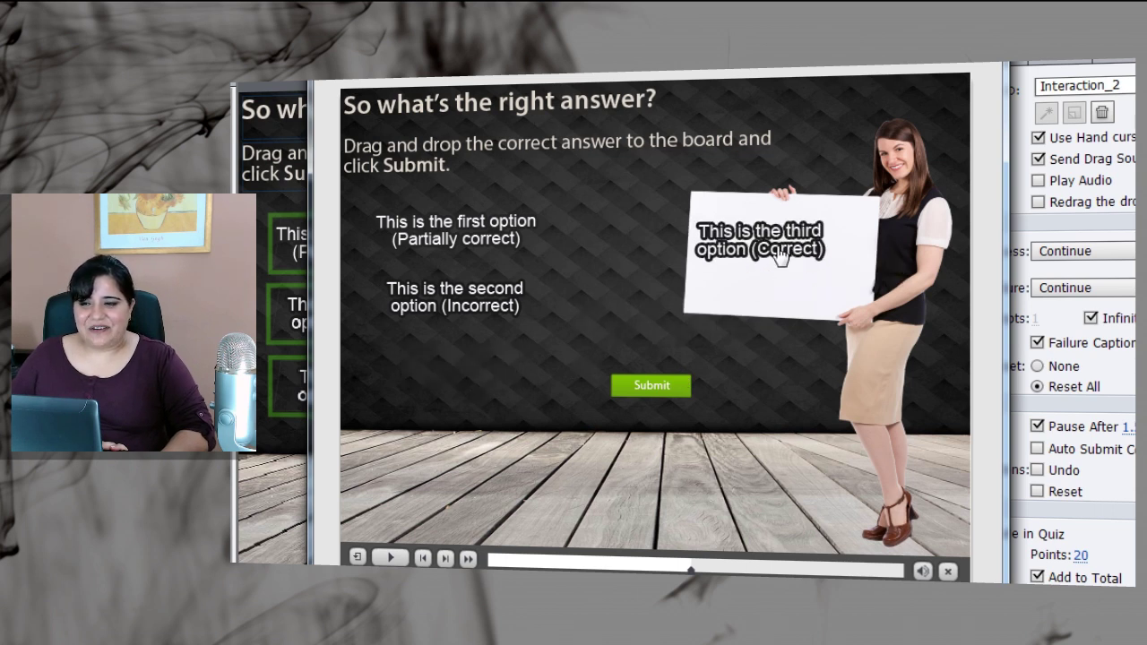
left_click(652, 386)
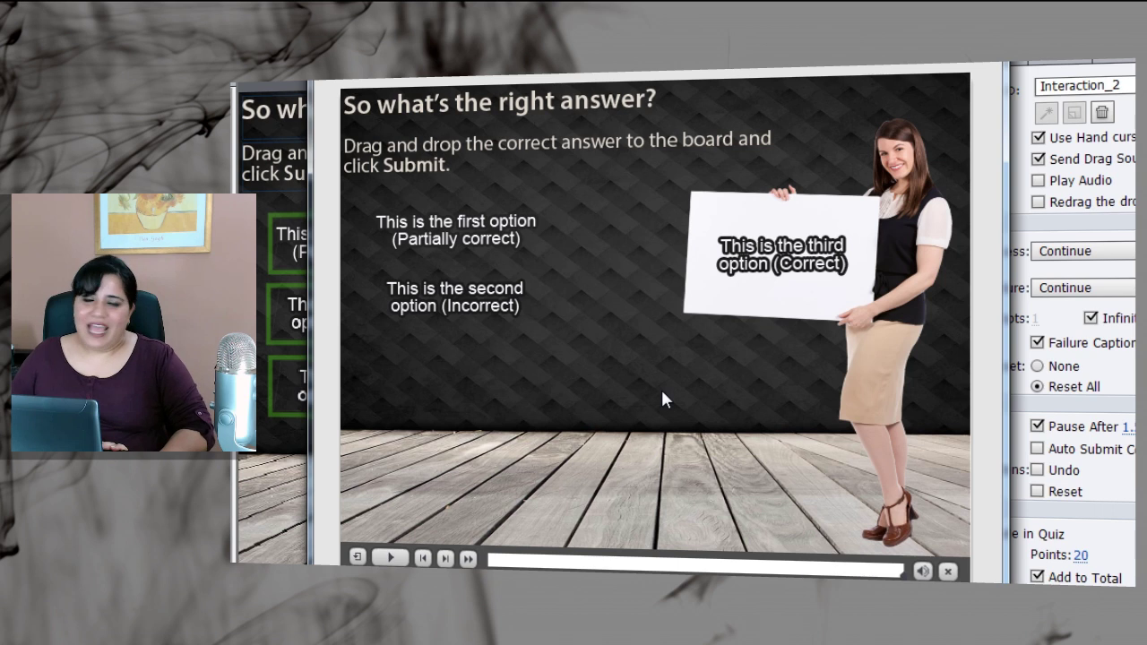